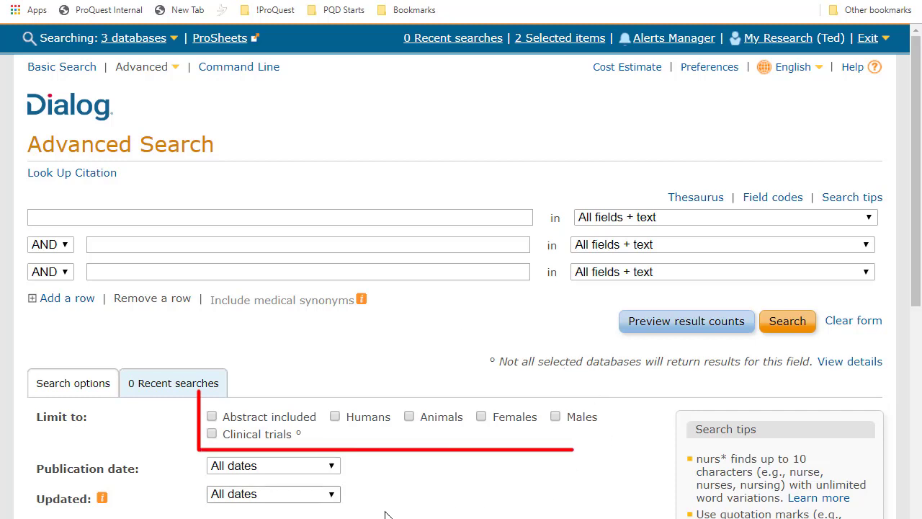
- Review the field choices for the first two rows, leaving both on All fields + text
left_click(870, 225)
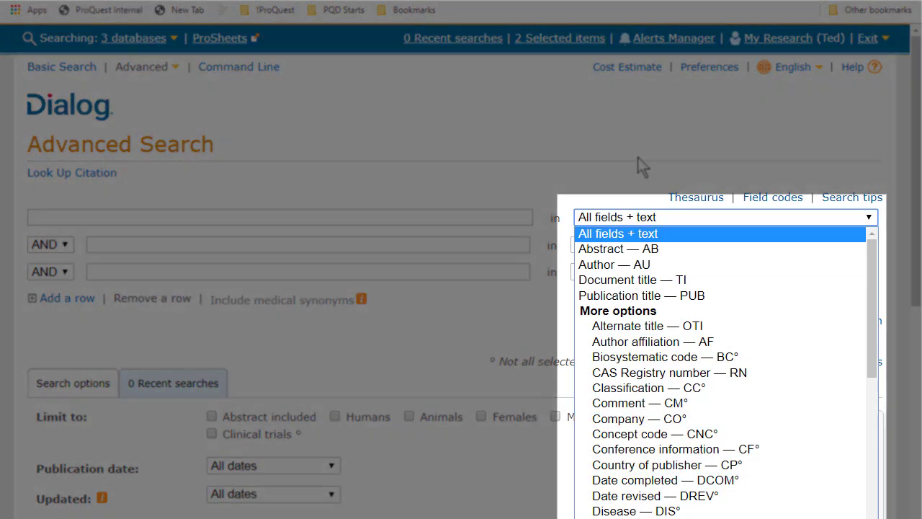
left_click(638, 157)
left_click(867, 245)
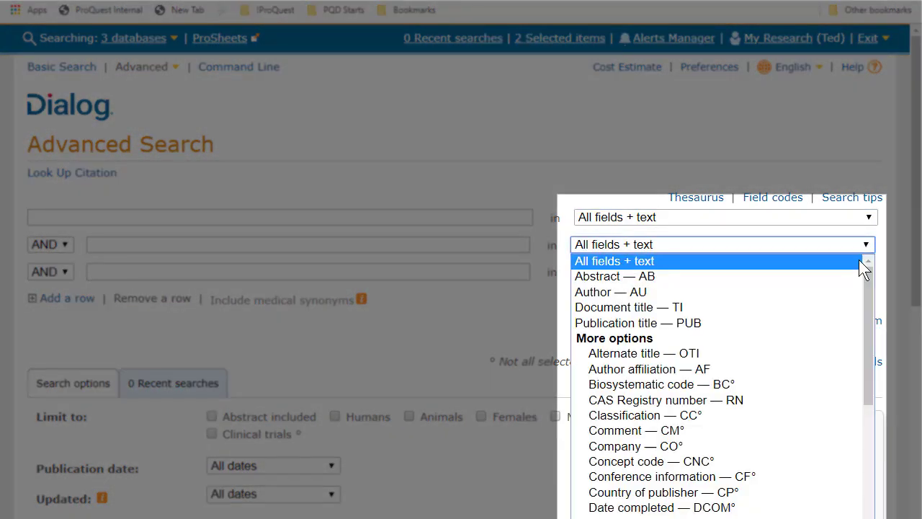
scroll(783, 363, "down", 5)
scroll(763, 364, "up", 5)
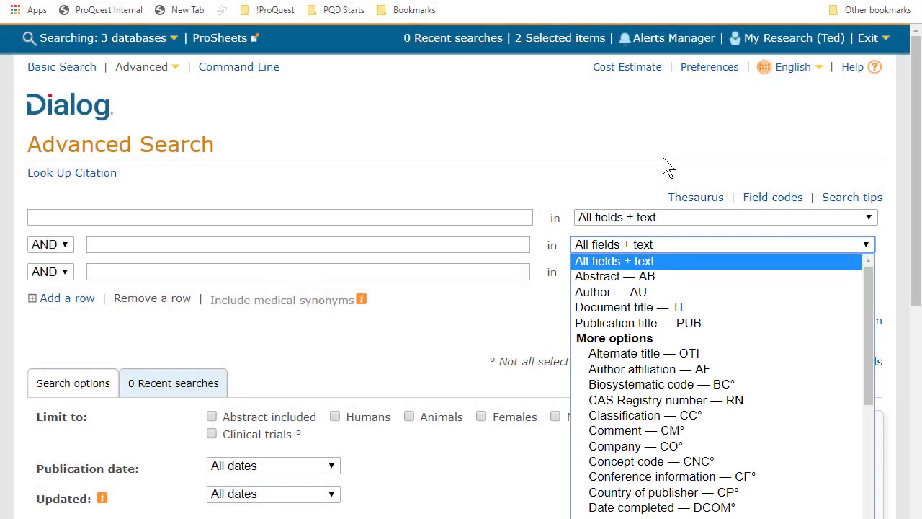
left_click(664, 160)
- Enter ("blood pressure" or hypertens$3) in the first search row
left_click(317, 218)
type("(\"blood p")
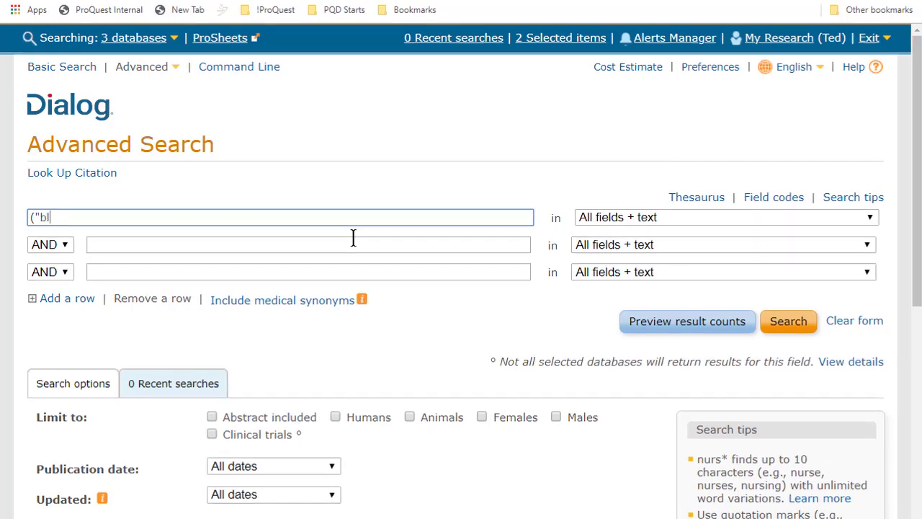
type("ressure")
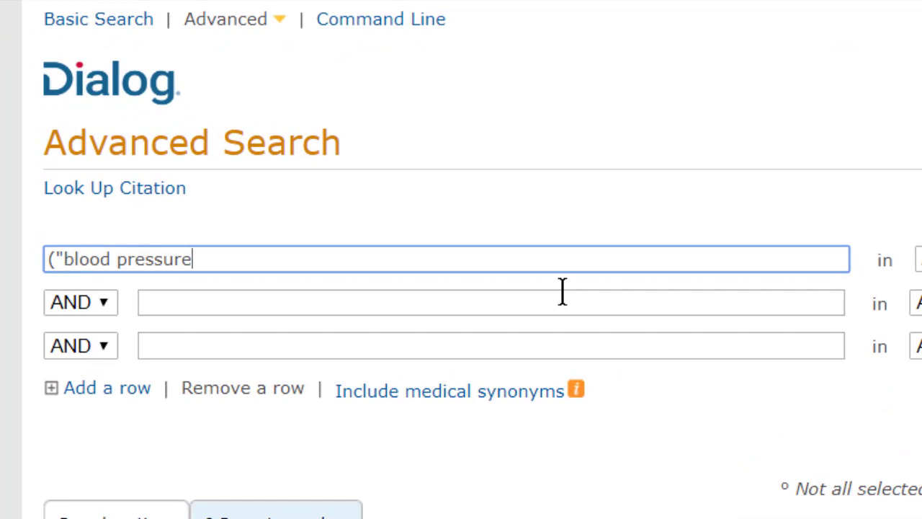
type("\" or hyp")
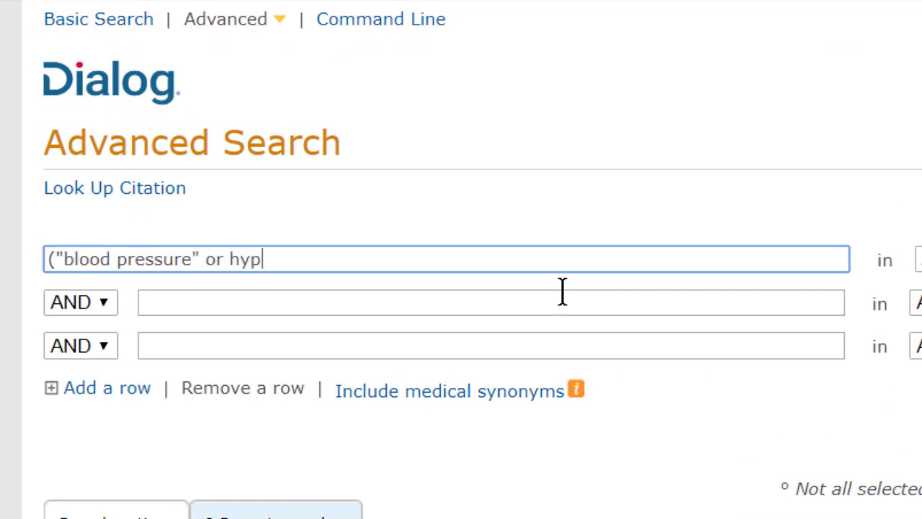
type("ertens")
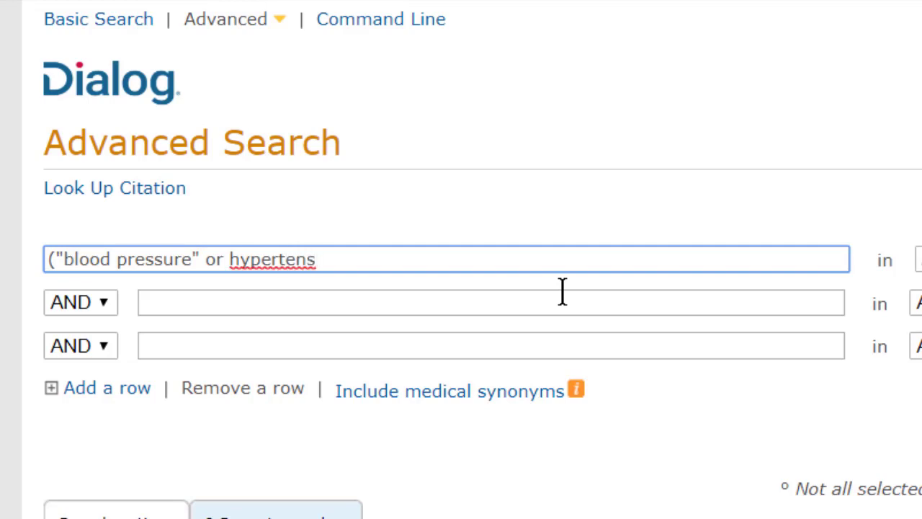
type("$3)")
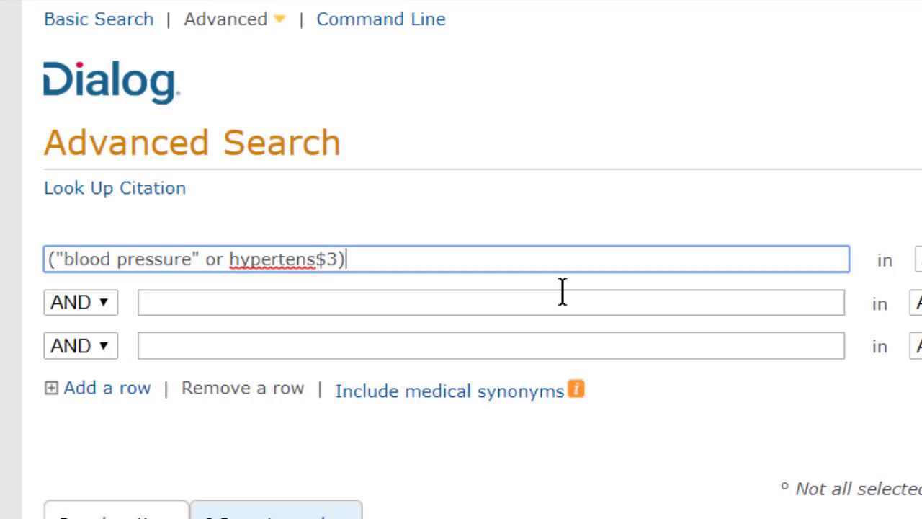
left_click(145, 305)
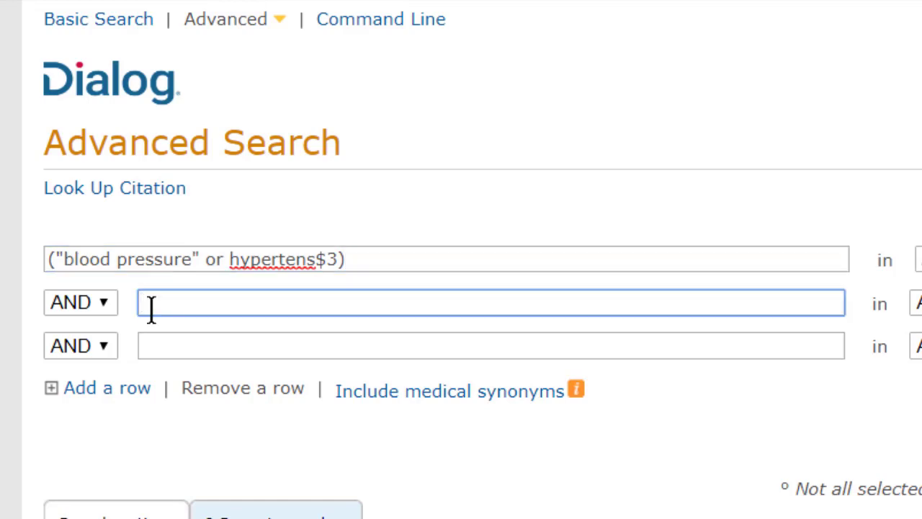
- Enter ("heart attack" or stroke) in the second row, keeping AND as its operator
type("(\"heart attack\"")
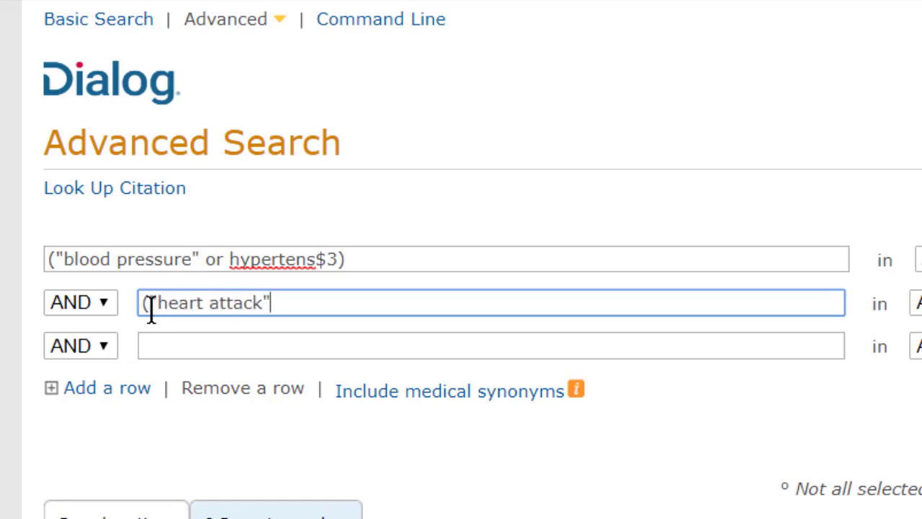
type(" or str")
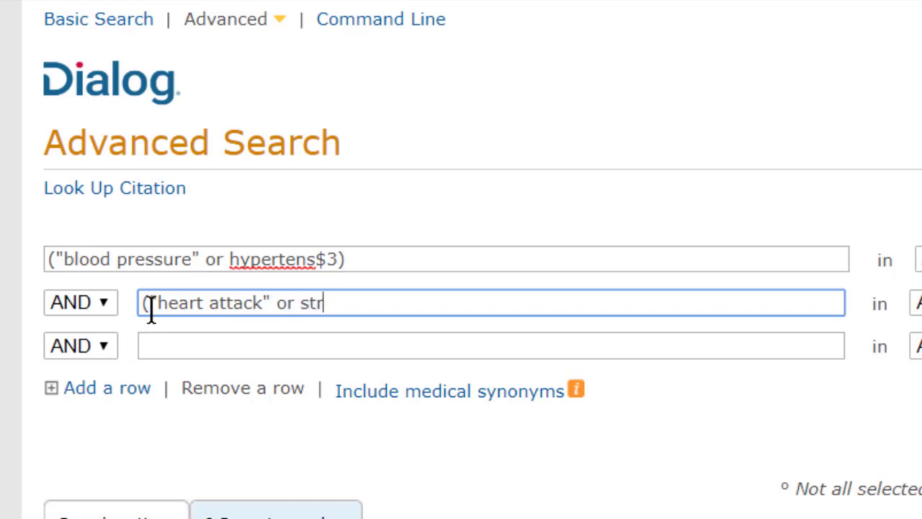
type("oke)")
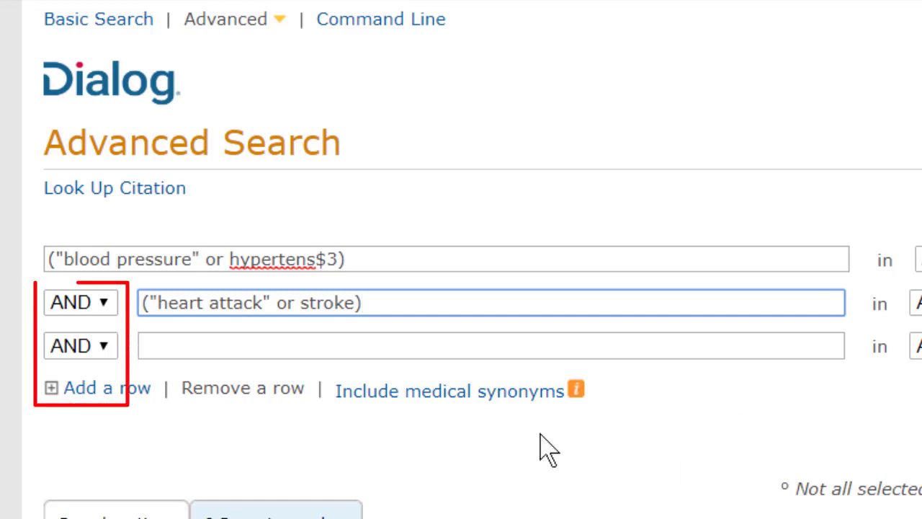
left_click(105, 310)
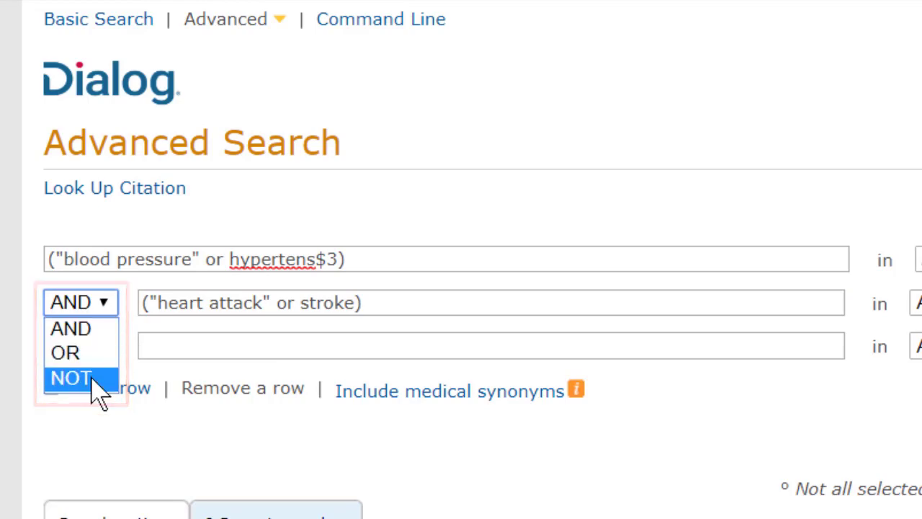
left_click(51, 449)
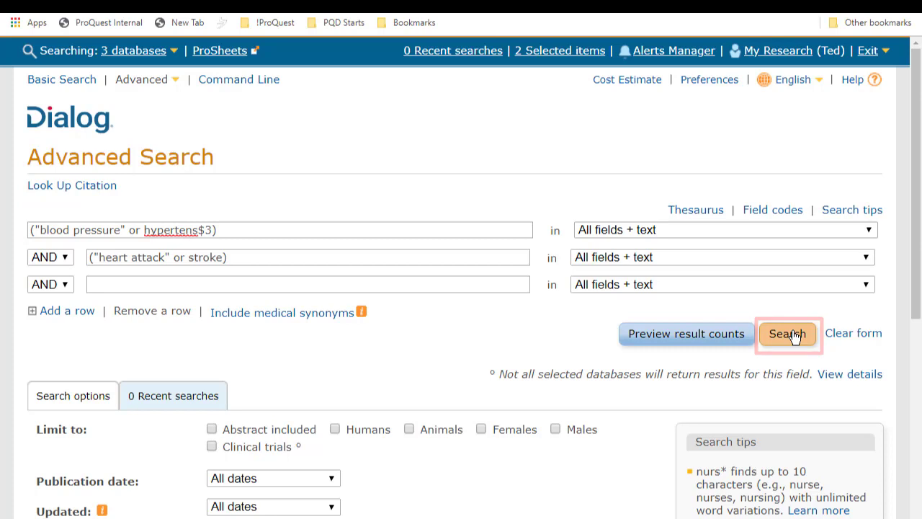
- Preview result counts for the combined query, giving set S1 with 207756 results
left_click(672, 337)
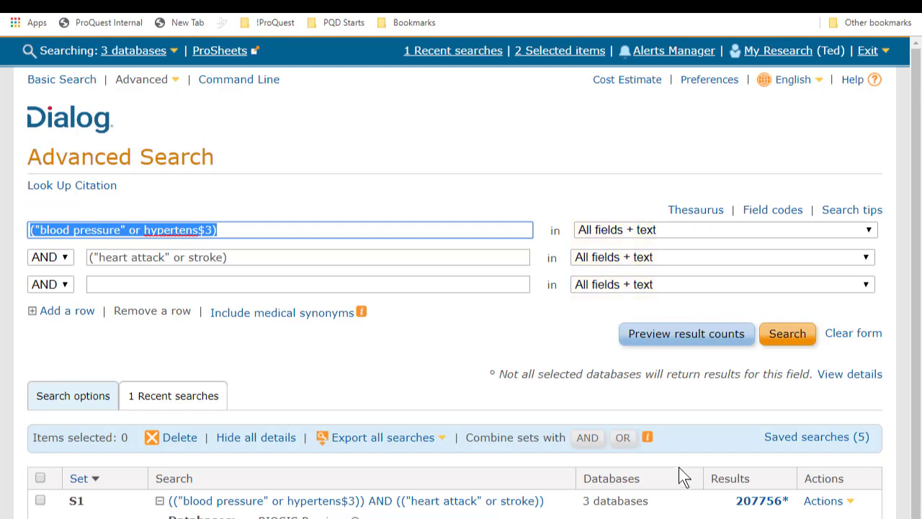
left_click(662, 231)
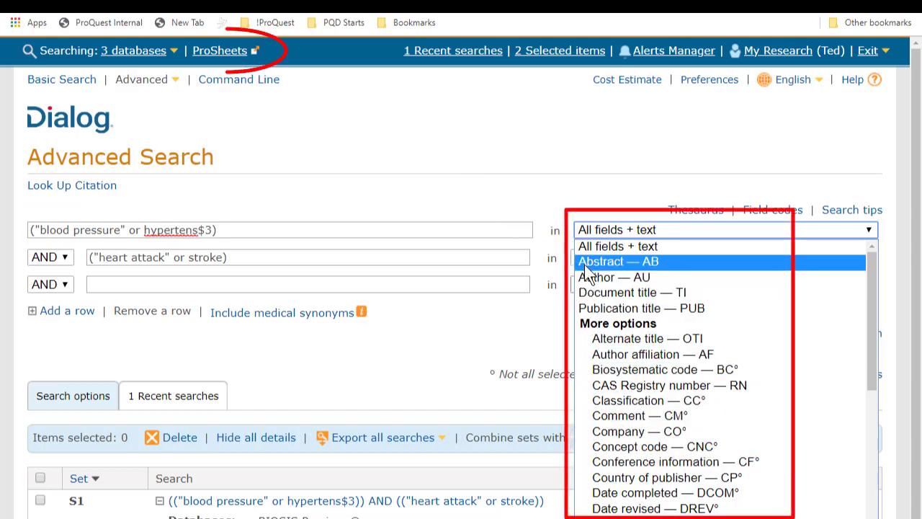
left_click(220, 51)
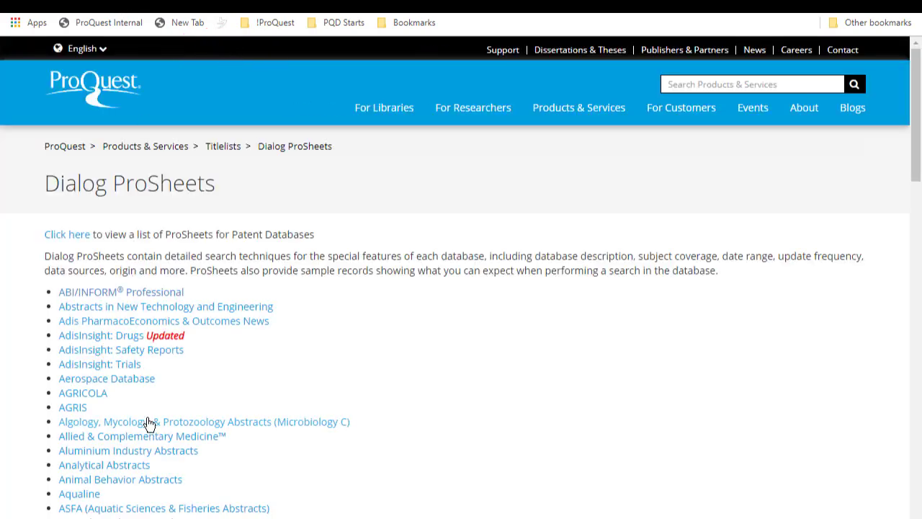
key("ctrl+w")
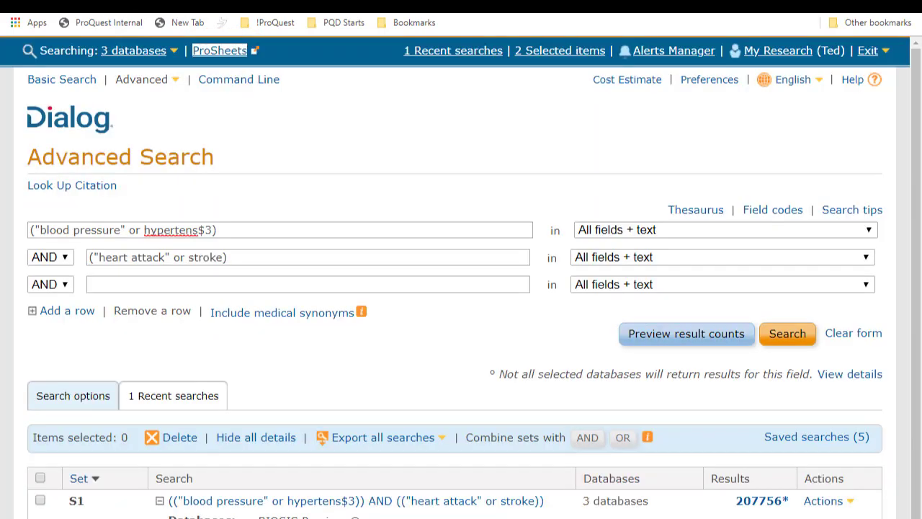
- Limit the blood pressure row to Document title — TI, producing set S2 with 45212 results
left_click(608, 232)
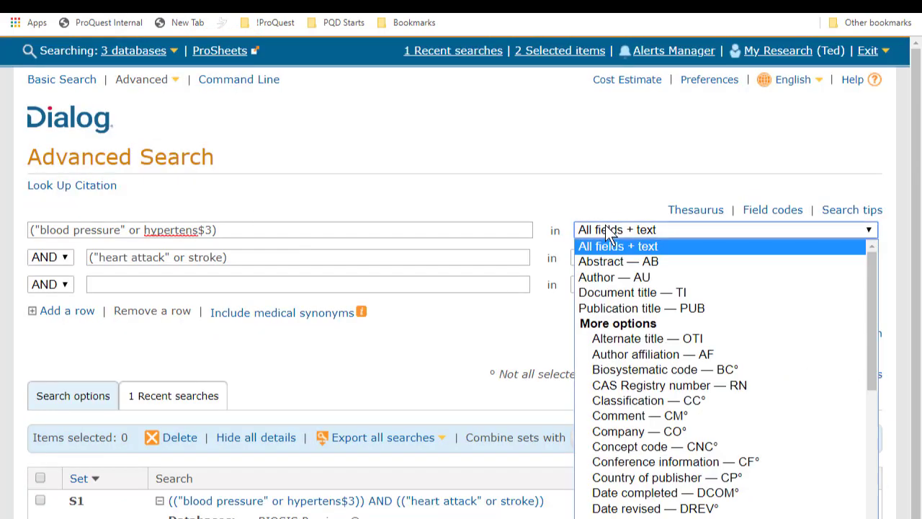
left_click(619, 294)
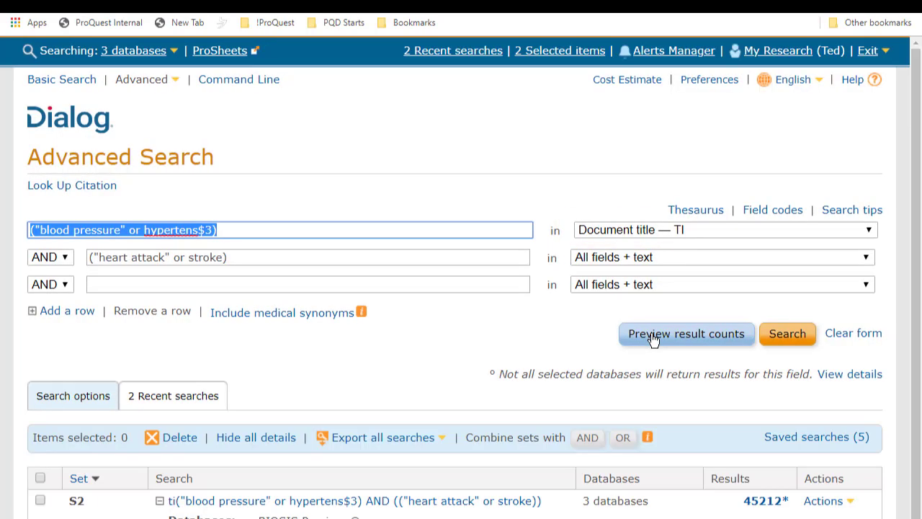
scroll(653, 339, "down", 1)
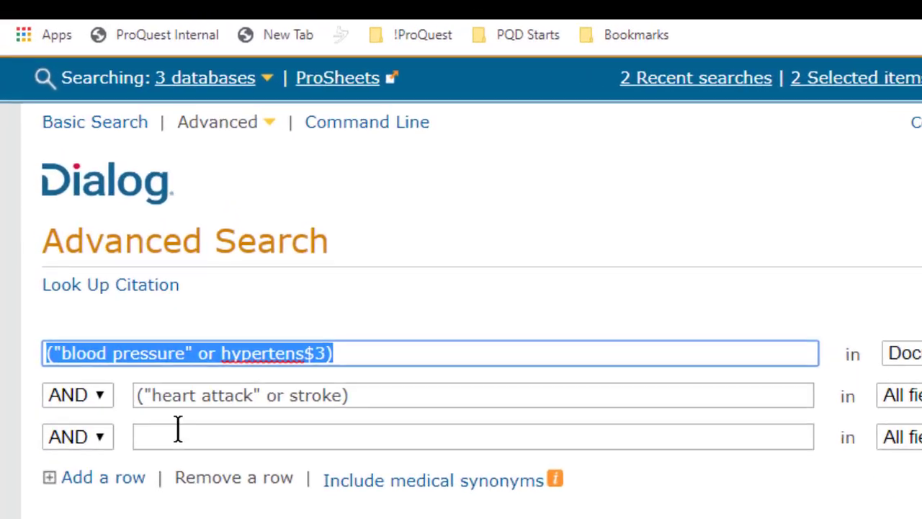
- Add obes$3 in Subject — SU as a third row and rerun, giving S3 with 1281 results
left_click(115, 284)
type("obes$")
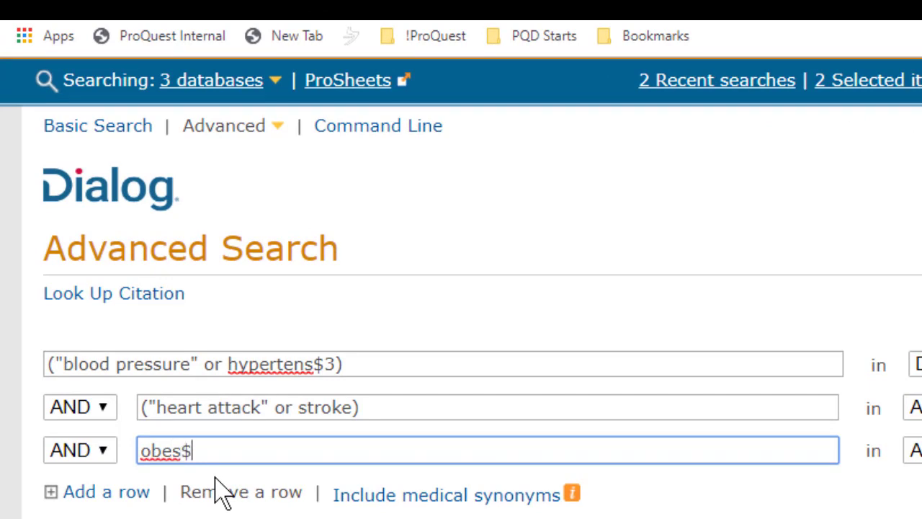
type("3")
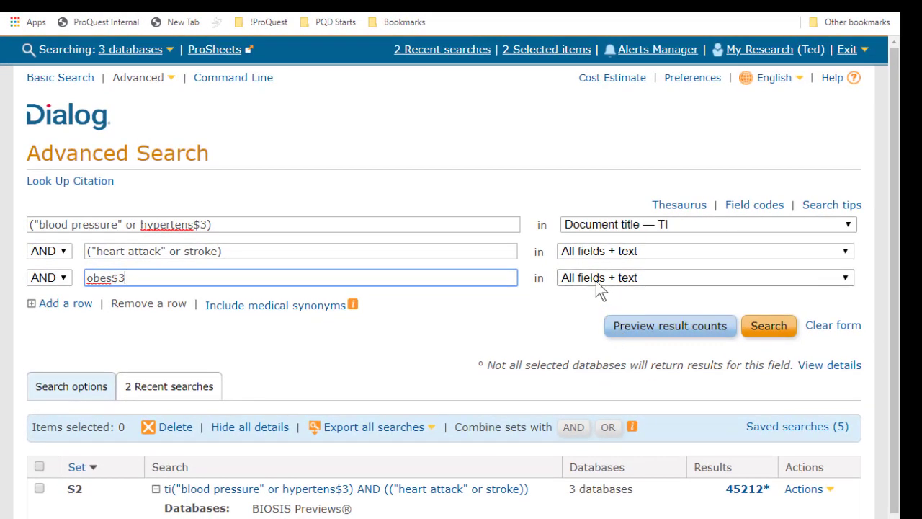
left_click(596, 281)
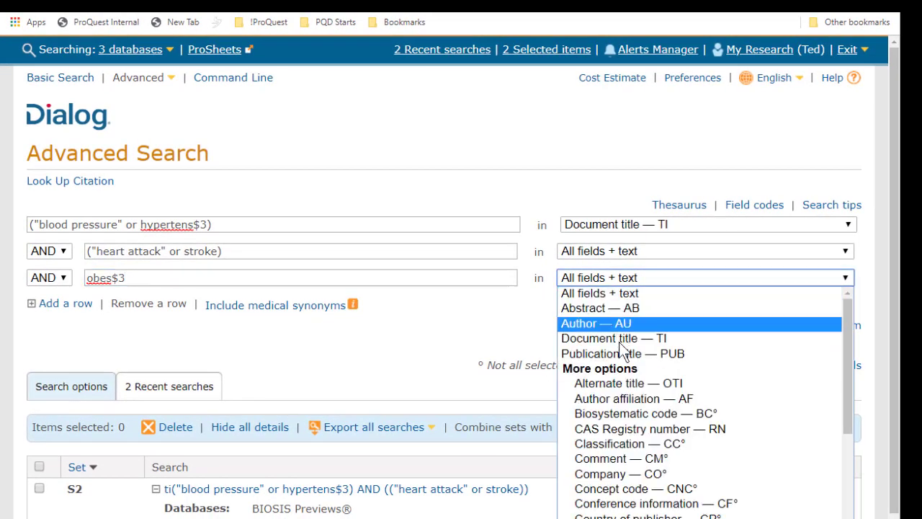
scroll(617, 346, "down", 5)
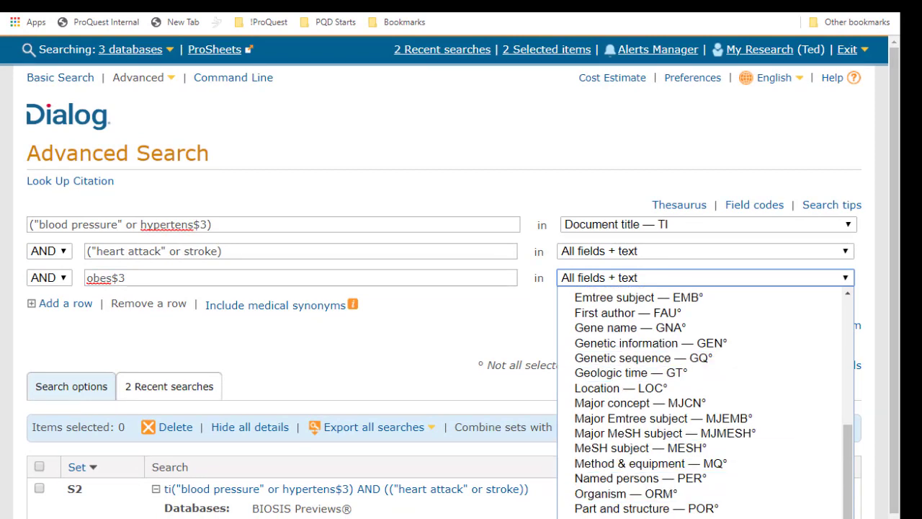
left_click(605, 494)
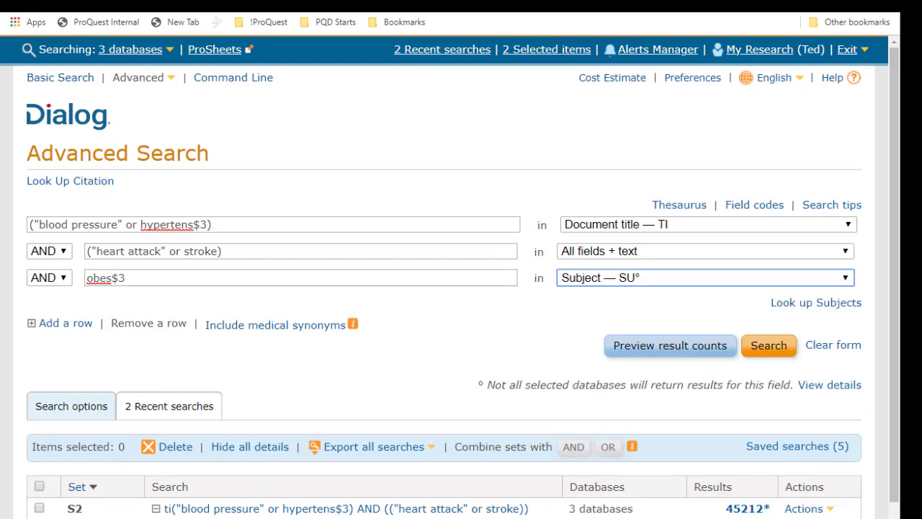
left_click(623, 351)
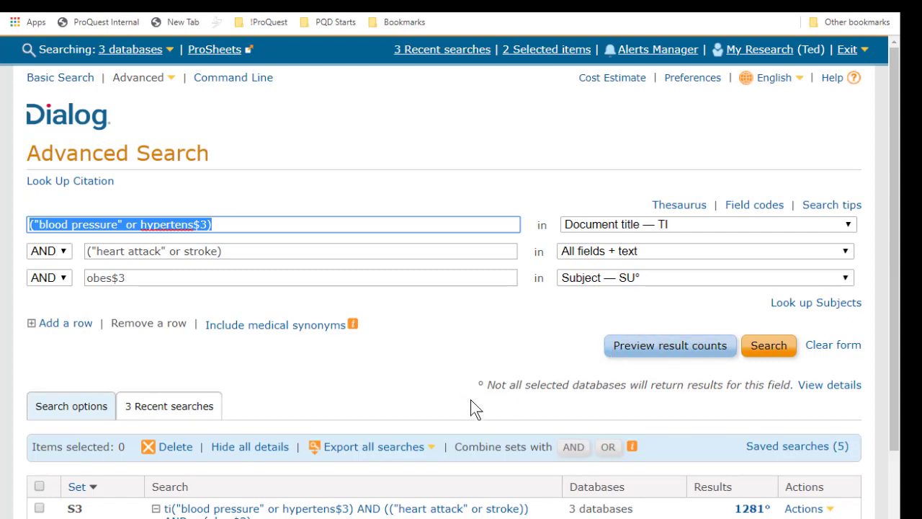
scroll(471, 399, "down", 1)
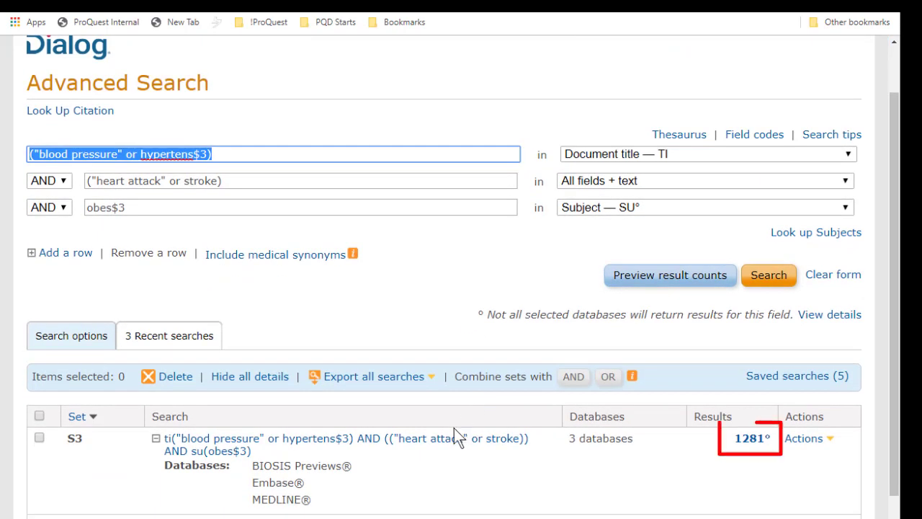
scroll(454, 428, "up", 1)
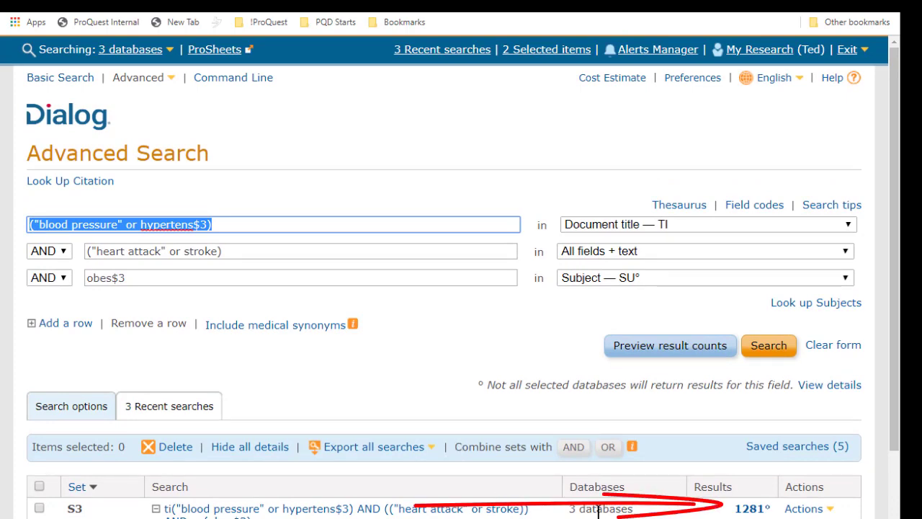
- Open the 1281 results and set the publication date to 2016–2019, leaving 293 results
left_click(751, 508)
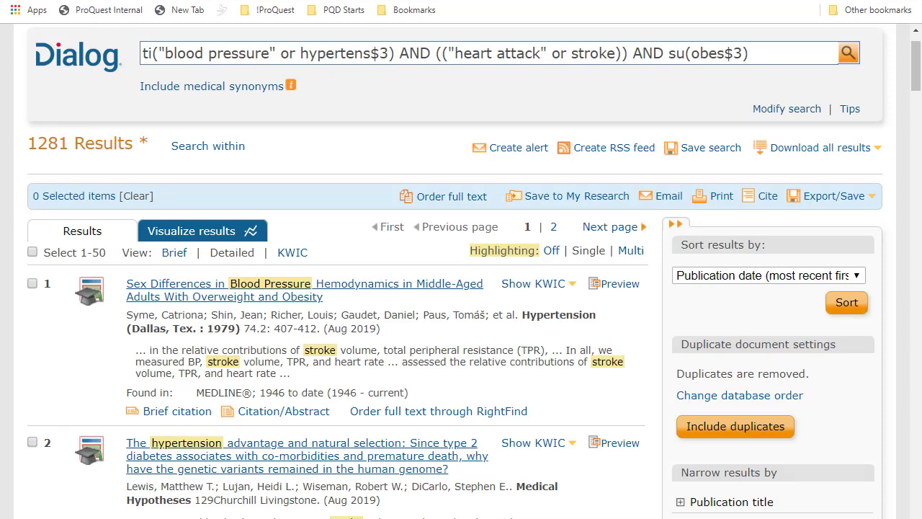
scroll(581, 336, "down", 10)
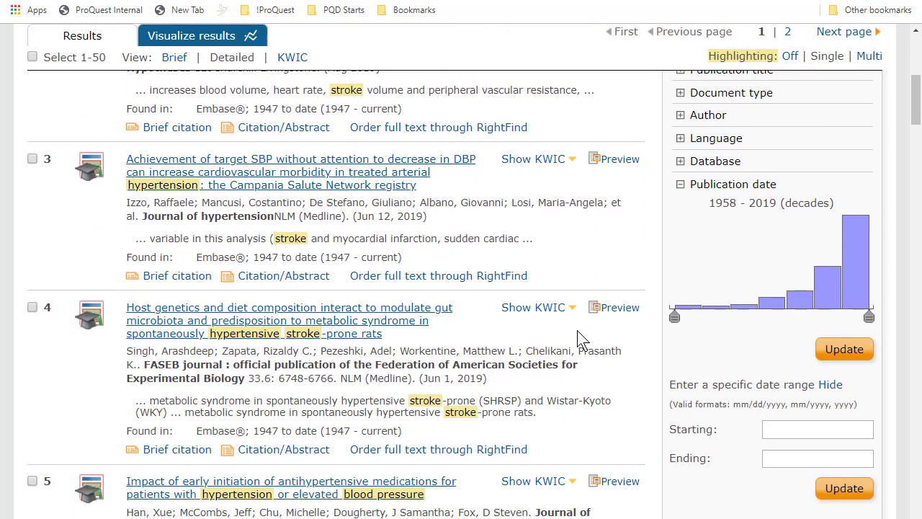
scroll(576, 334, "up", 3)
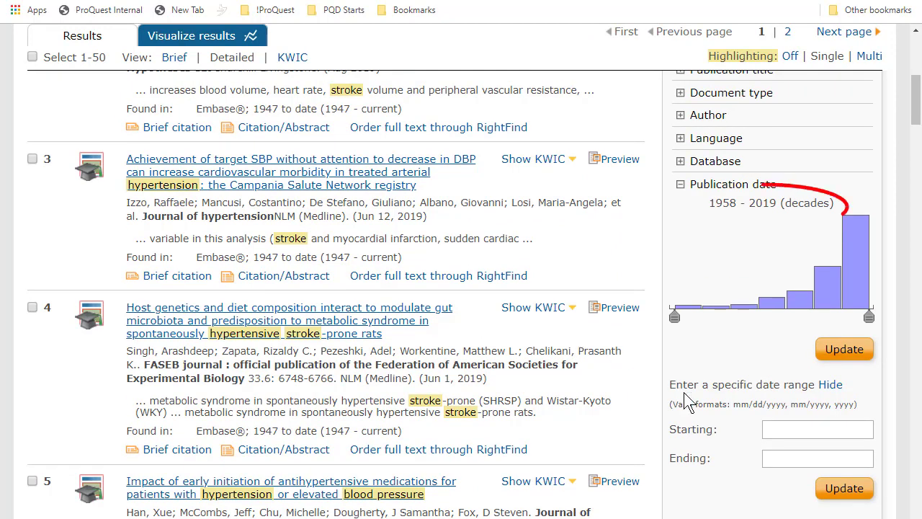
left_click(768, 427)
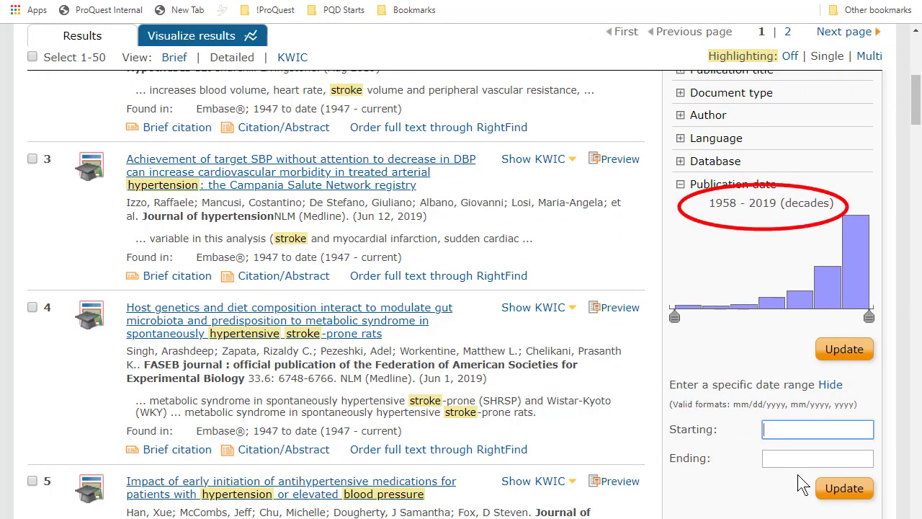
type("2016")
left_click(836, 488)
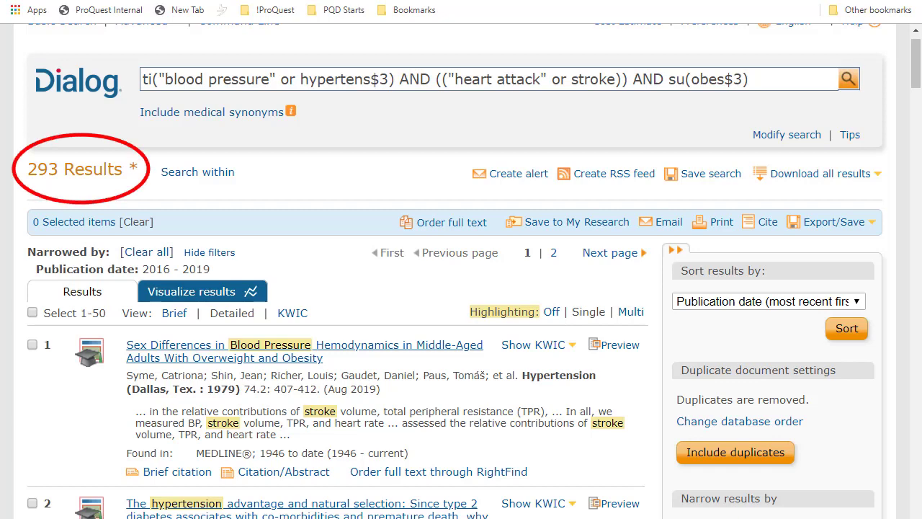
- Show the results in KWIC view and preview the abstracts of results 1 and 3
left_click(293, 314)
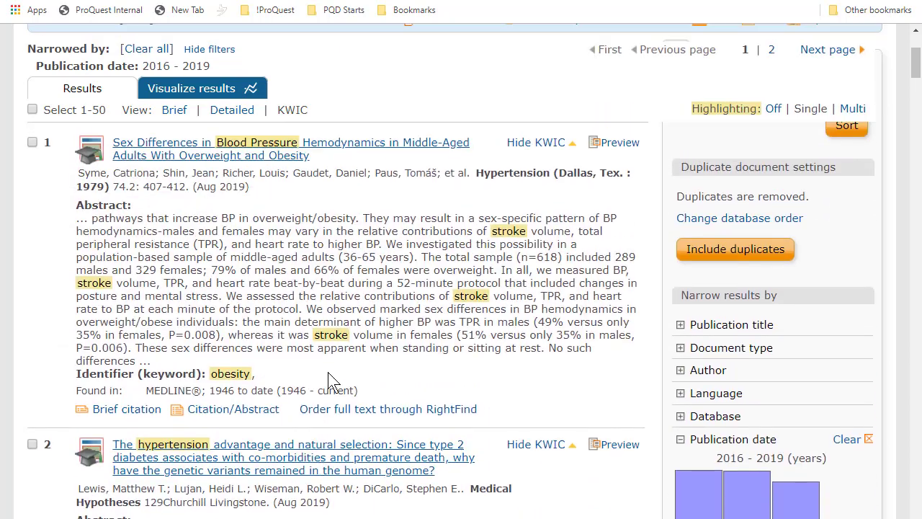
scroll(328, 380, "up", 2)
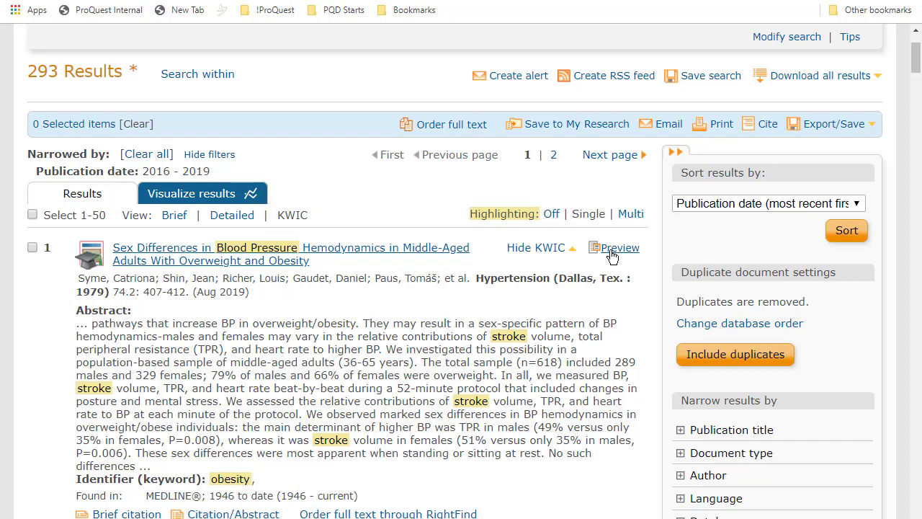
left_click(611, 256)
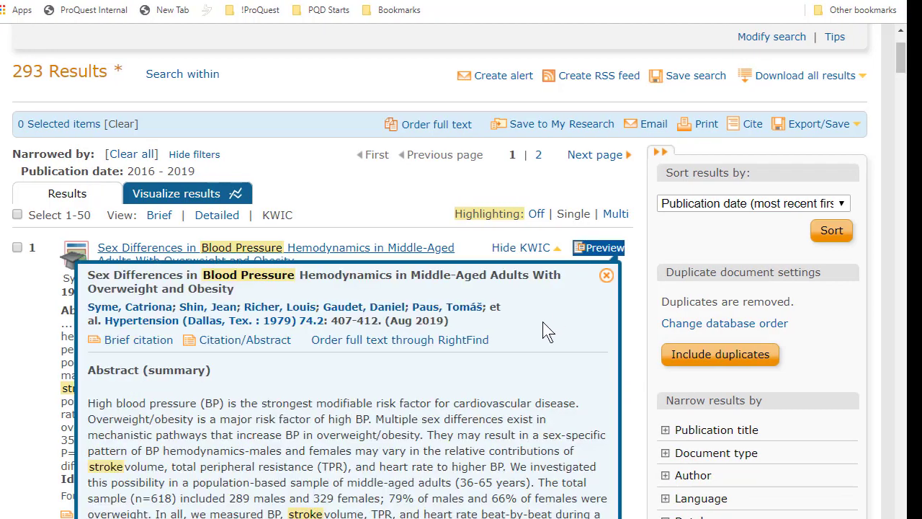
scroll(543, 331, "down", 5)
left_click(595, 436)
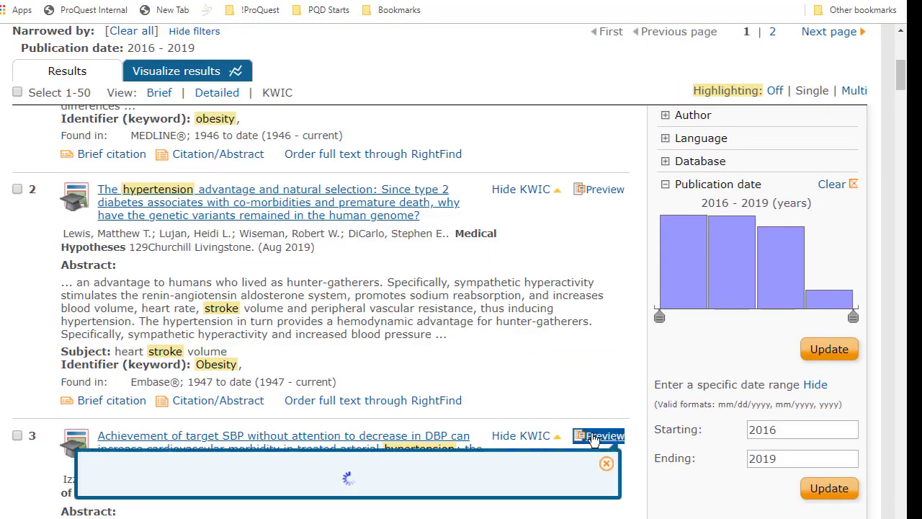
scroll(512, 438, "up", 7)
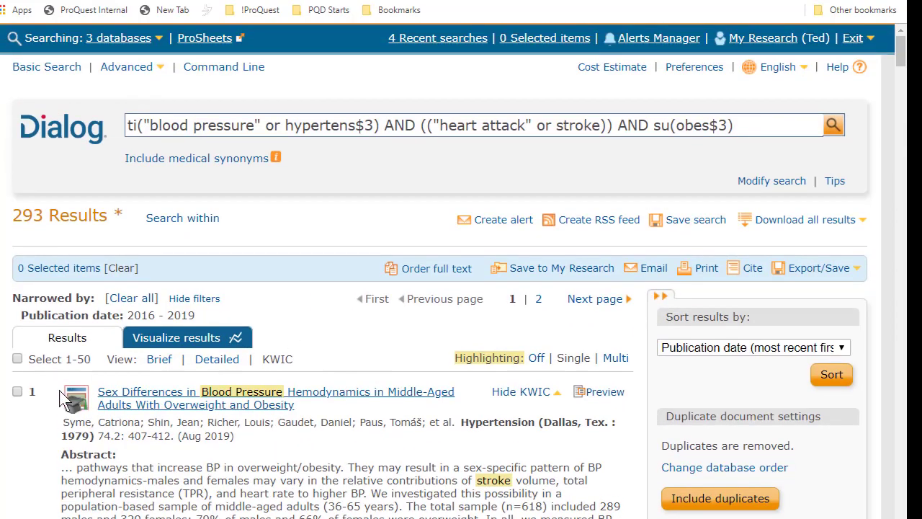
- Mark the first result for export alongside the other selected record
left_click(16, 391)
scroll(70, 417, "down", 7)
scroll(74, 424, "down", 5)
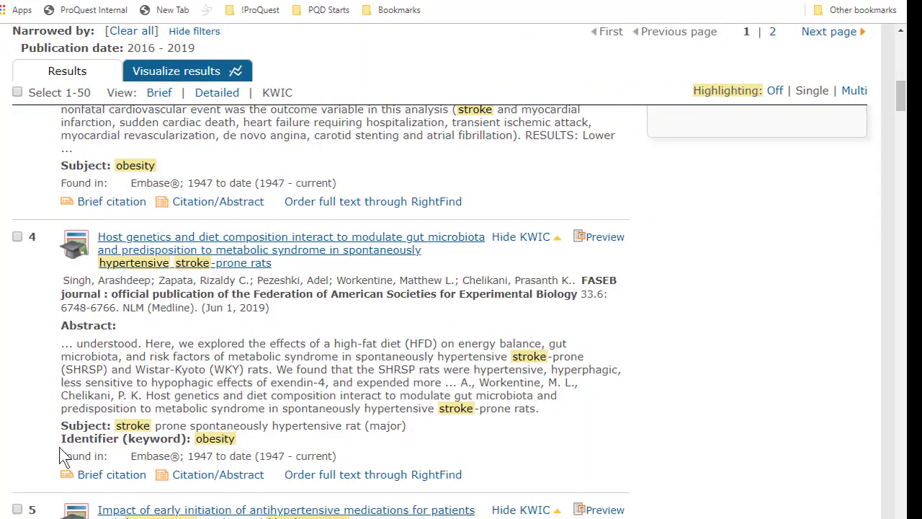
scroll(470, 444, "up", 10)
scroll(471, 447, "up", 4)
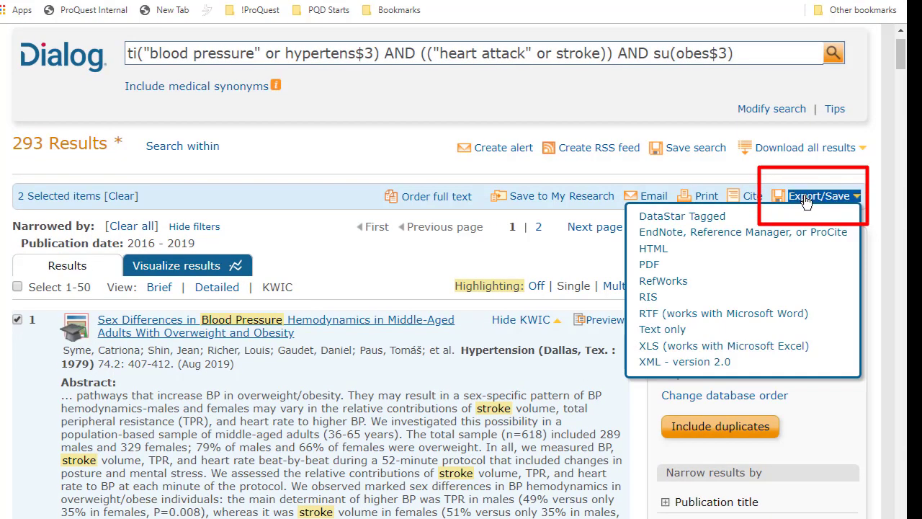
- Set the export to PDF with Citation / Abstract content (full indexing, abstract)
left_click(805, 199)
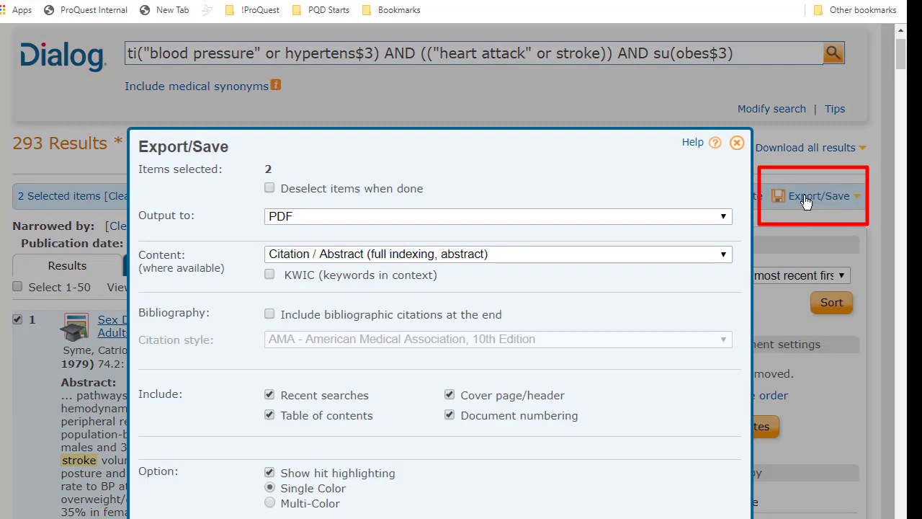
left_click(296, 220)
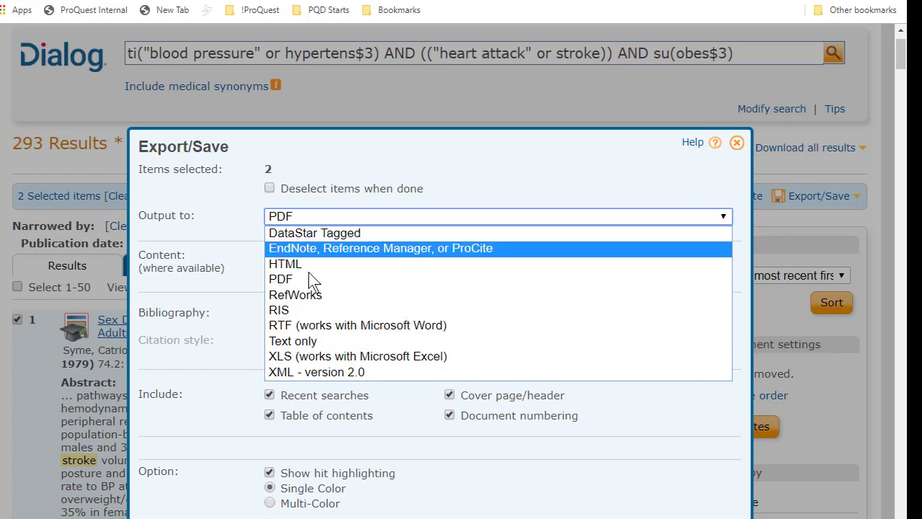
left_click(286, 217)
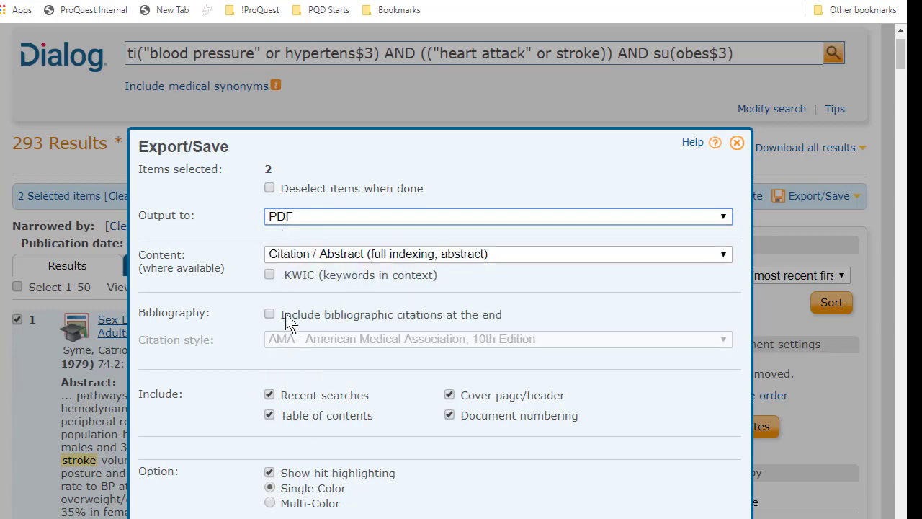
left_click(294, 254)
left_click(288, 266)
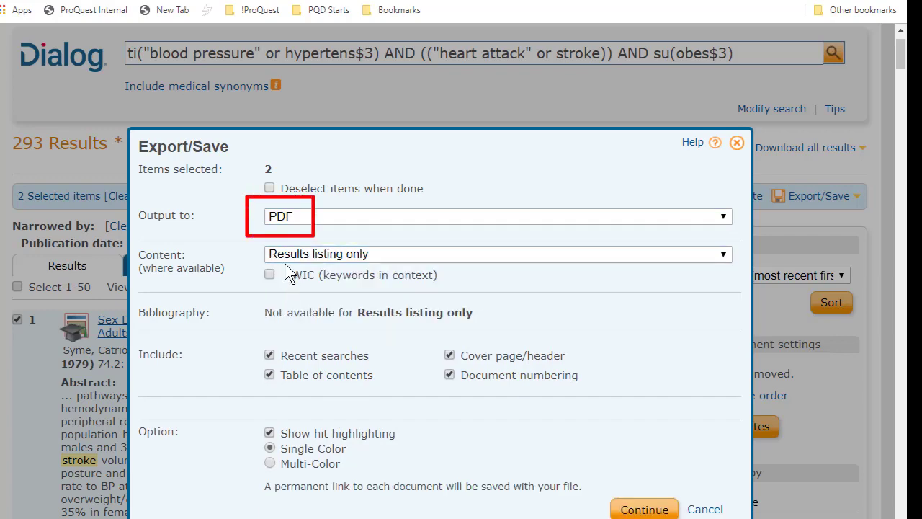
left_click(287, 255)
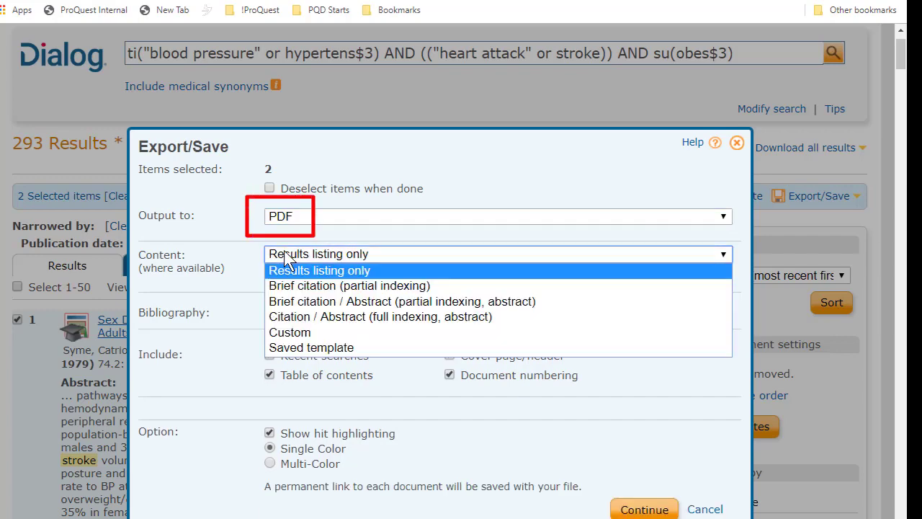
left_click(306, 317)
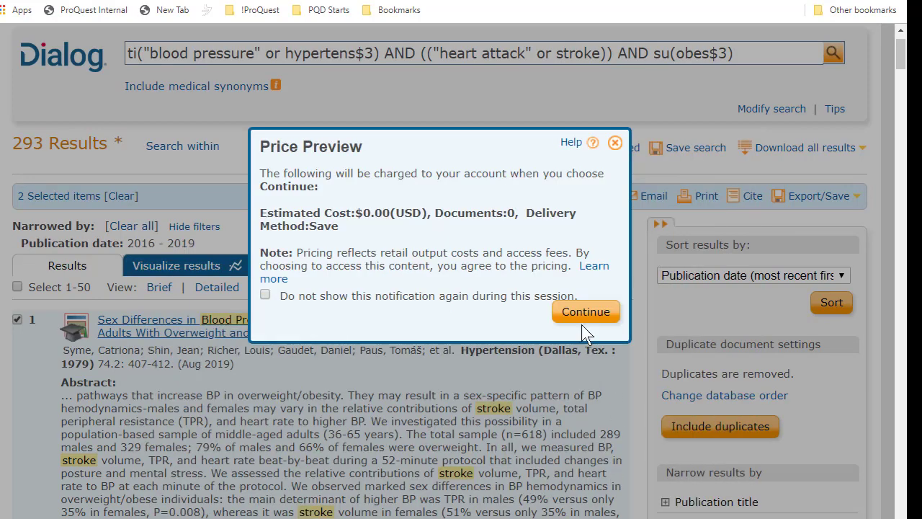
- Accept the $0.00 price and scroll the exported PDF down to Document 1 of 2
left_click(586, 311)
scroll(317, 399, "down", 4)
scroll(304, 410, "down", 10)
scroll(300, 404, "down", 8)
scroll(302, 417, "down", 6)
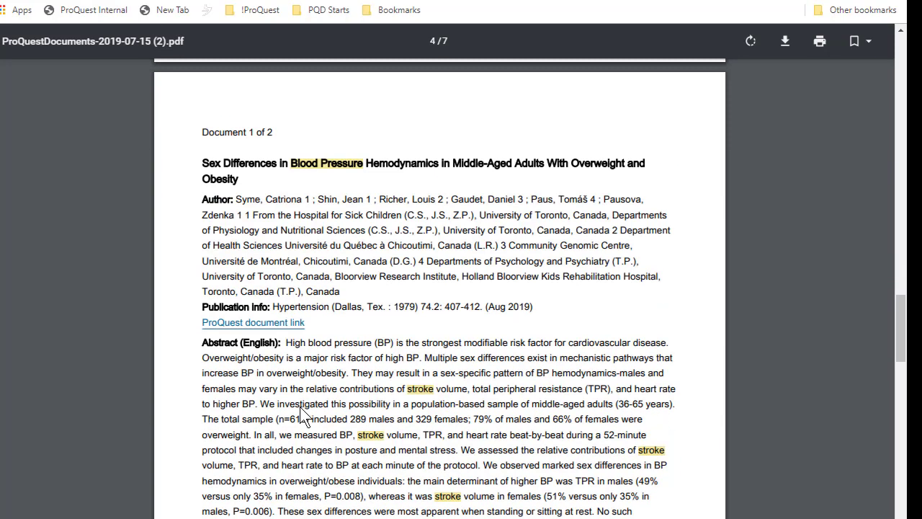